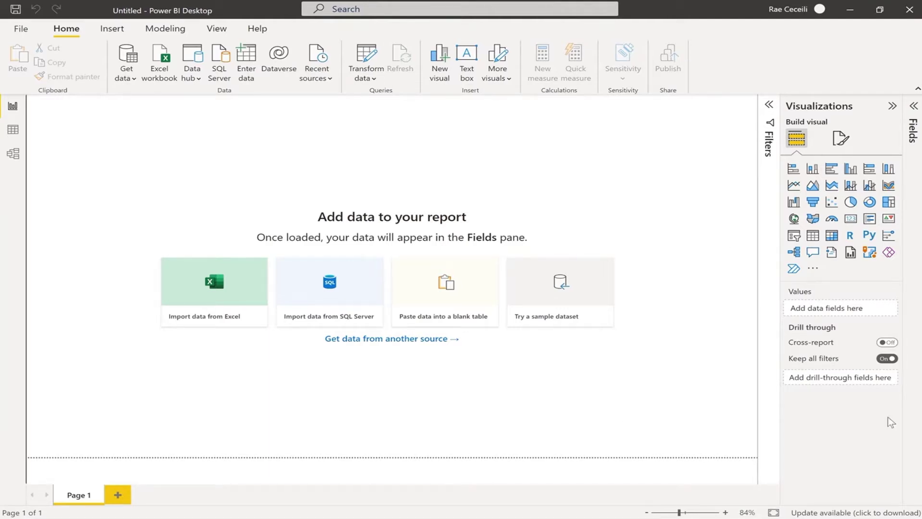
Review the Products, Territory, Sales and Customers sheets in the Demo Excel workbook.
mouse_move(603, 517)
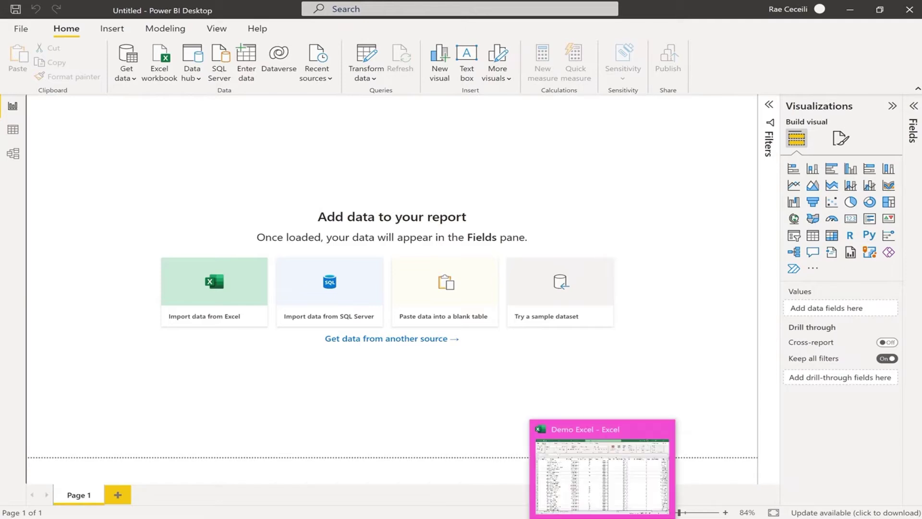
left_click(603, 475)
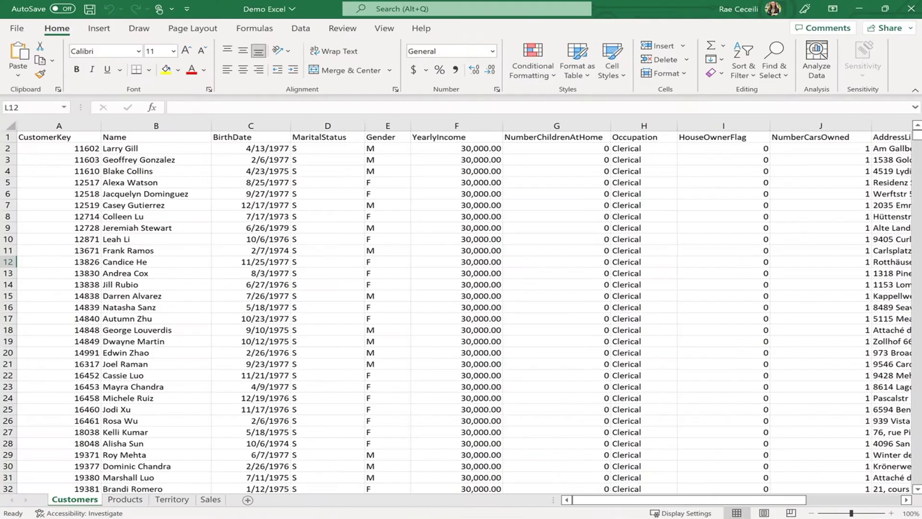
left_click(127, 500)
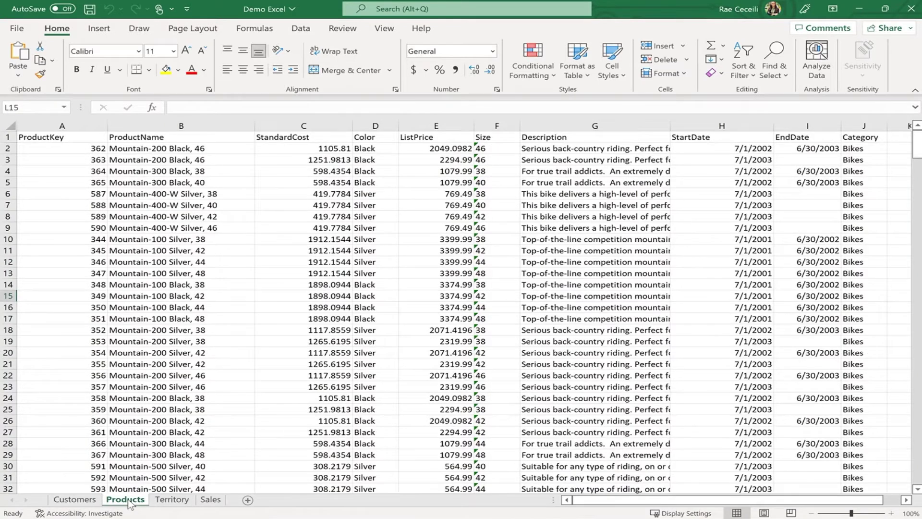
left_click(174, 501)
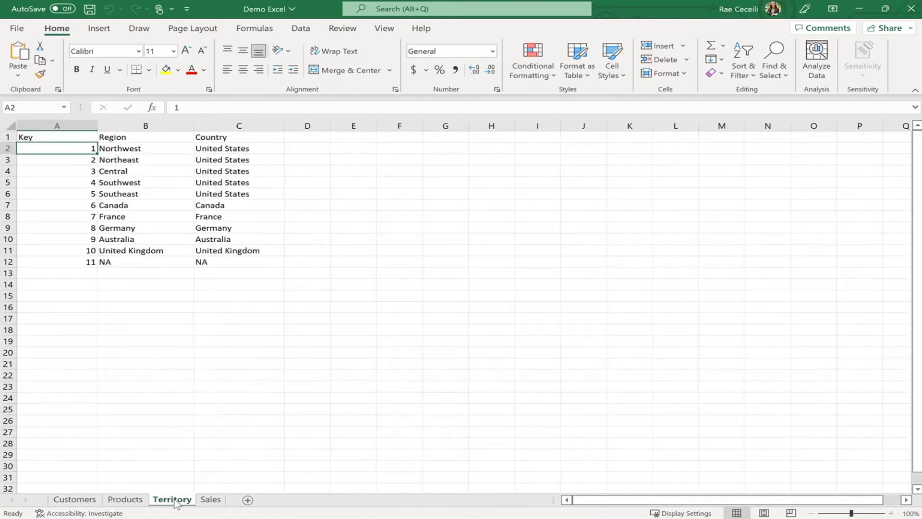
left_click(206, 501)
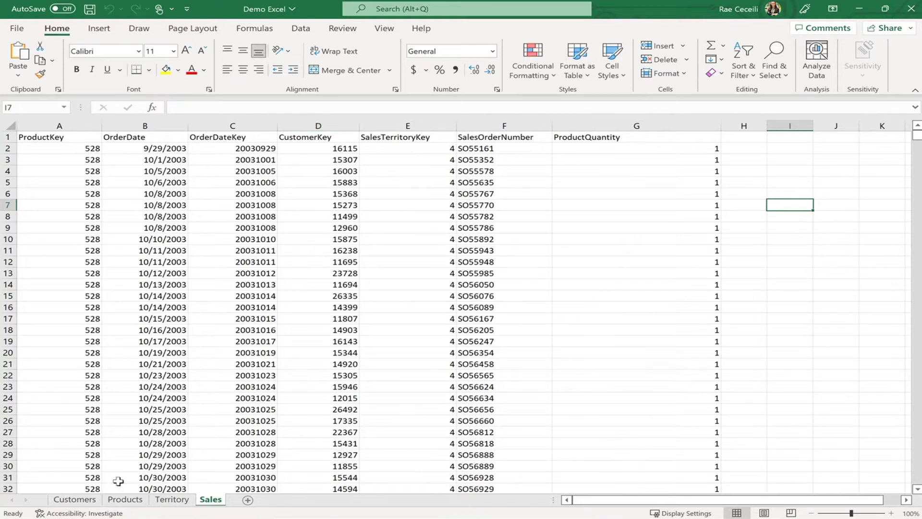
left_click(66, 502)
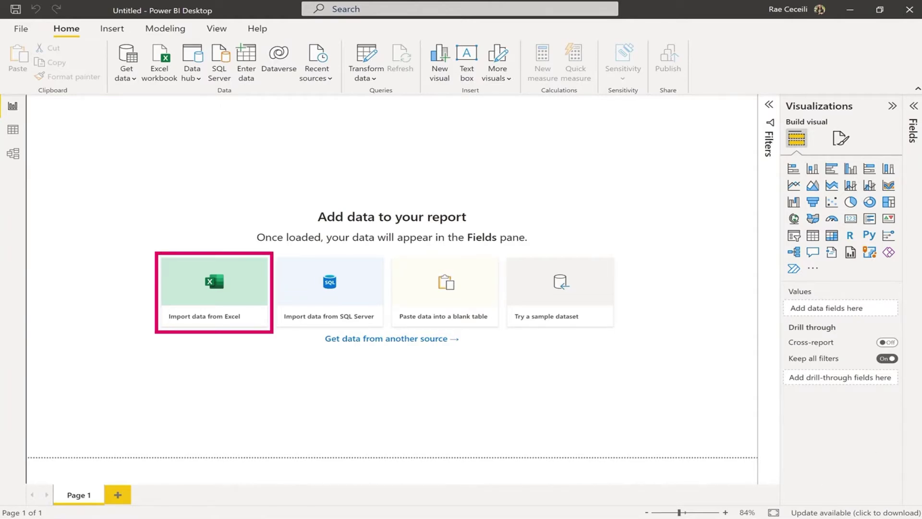
Import Demo Excel (1), selecting the Customers, Products, Sales and Territory tables.
left_click(185, 292)
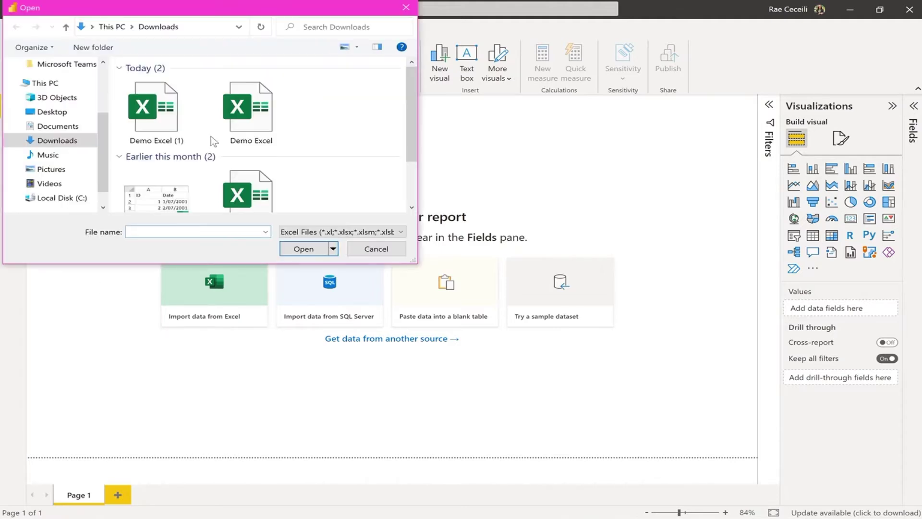
left_click(156, 110)
left_click(303, 249)
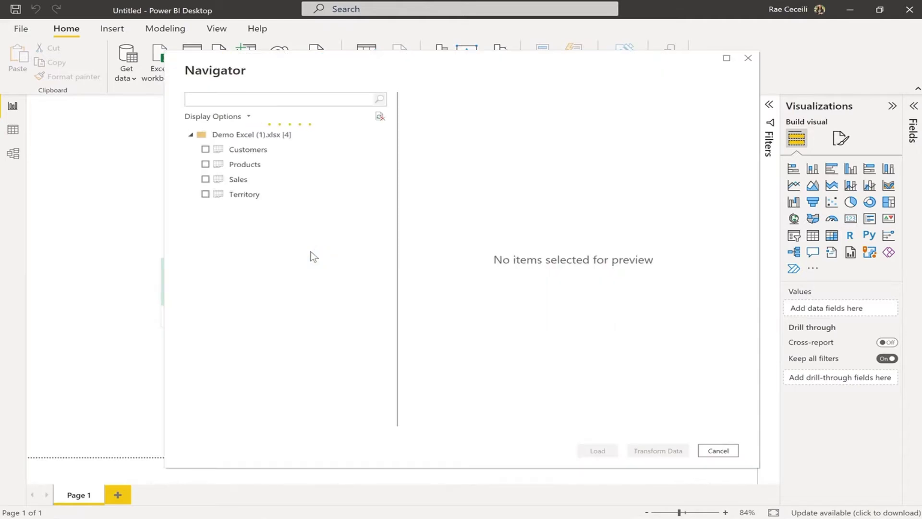
left_click(205, 150)
left_click(206, 163)
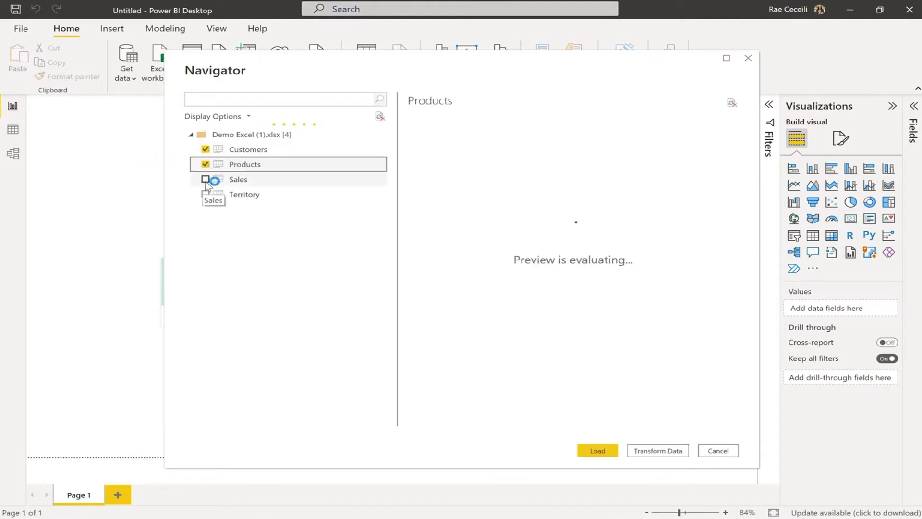
left_click(205, 179)
left_click(205, 194)
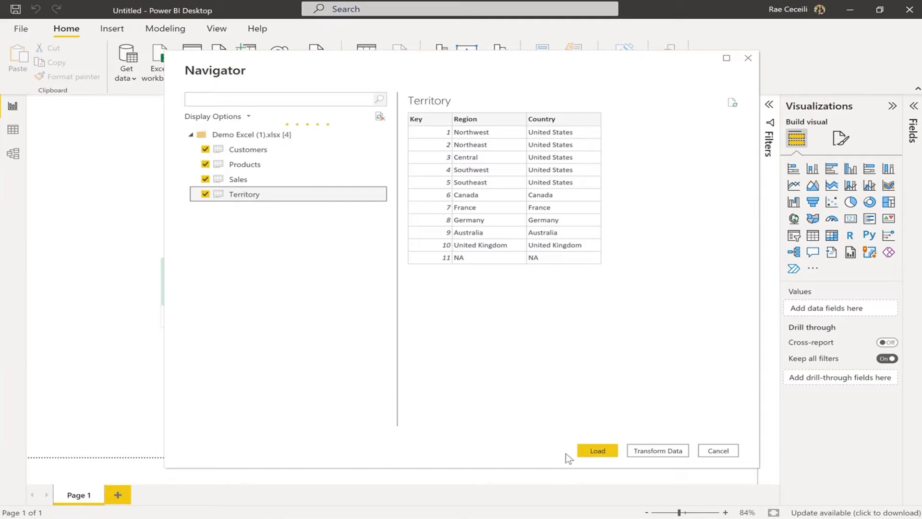
left_click(597, 451)
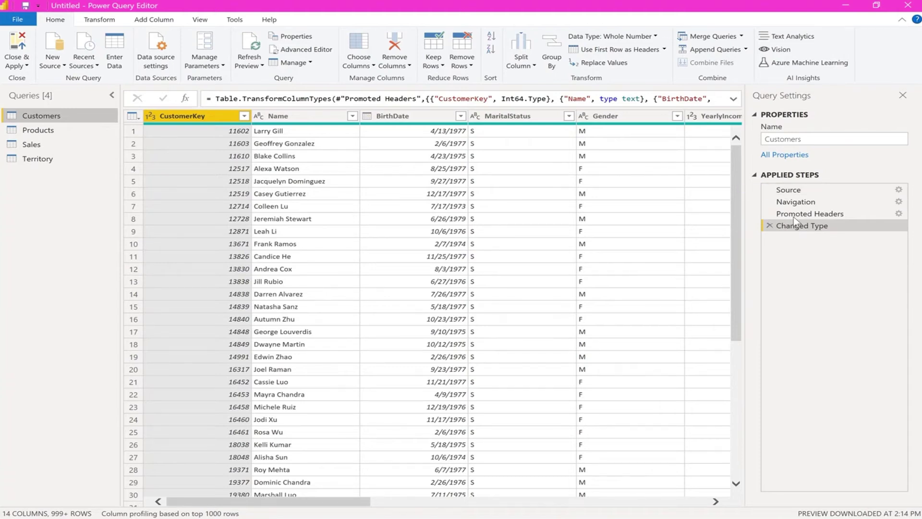
Inspect the Customers query's Source step listing the workbook's four sheets.
left_click(785, 191)
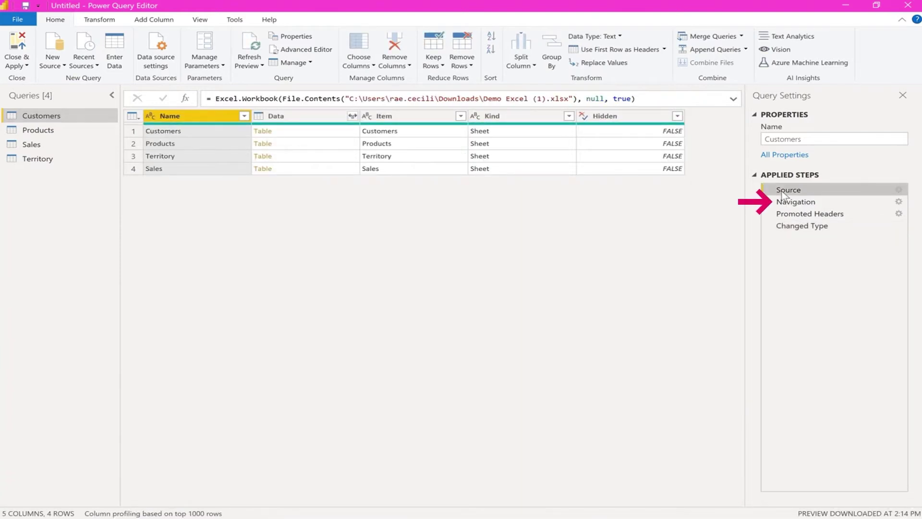
left_click(790, 202)
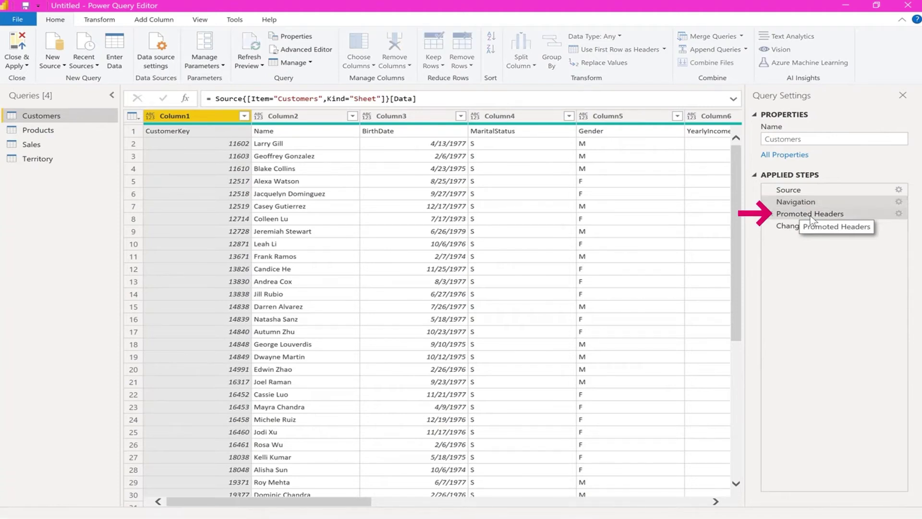
left_click(811, 217)
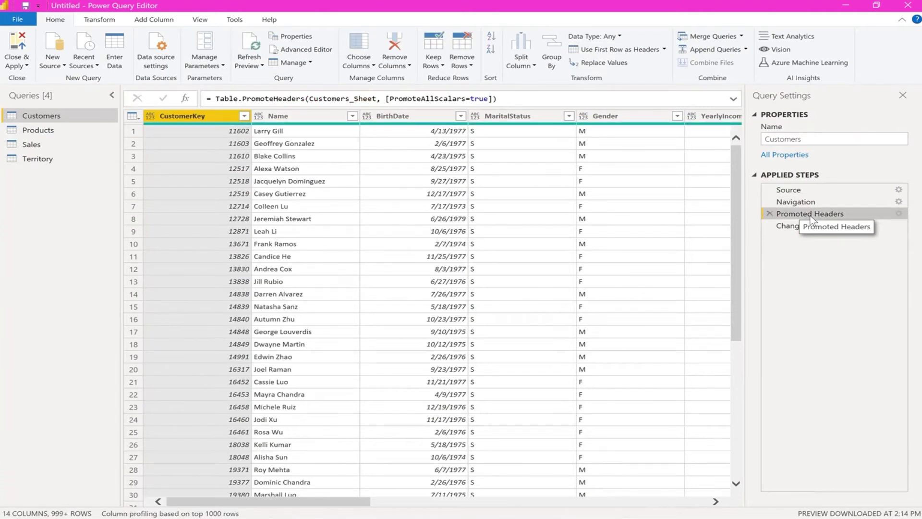
left_click(798, 227)
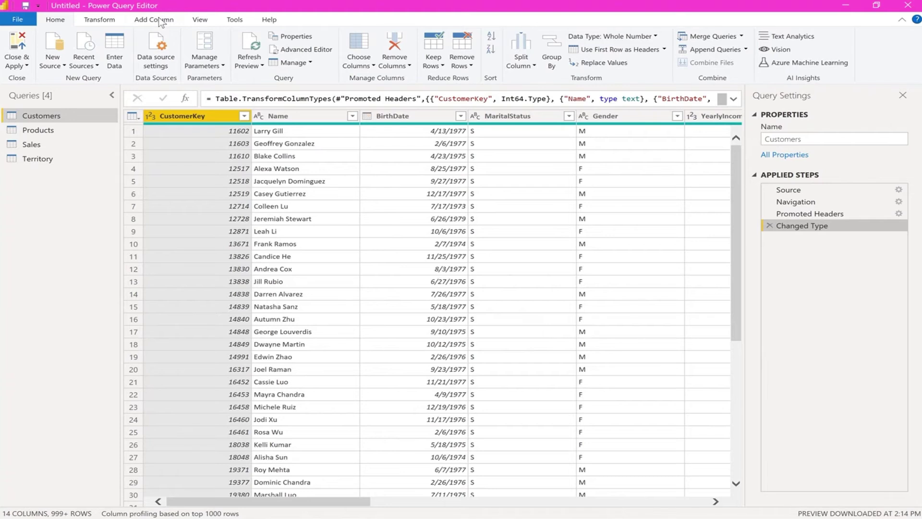
Open the Products query and scroll right to review its EndDate column.
left_click(68, 130)
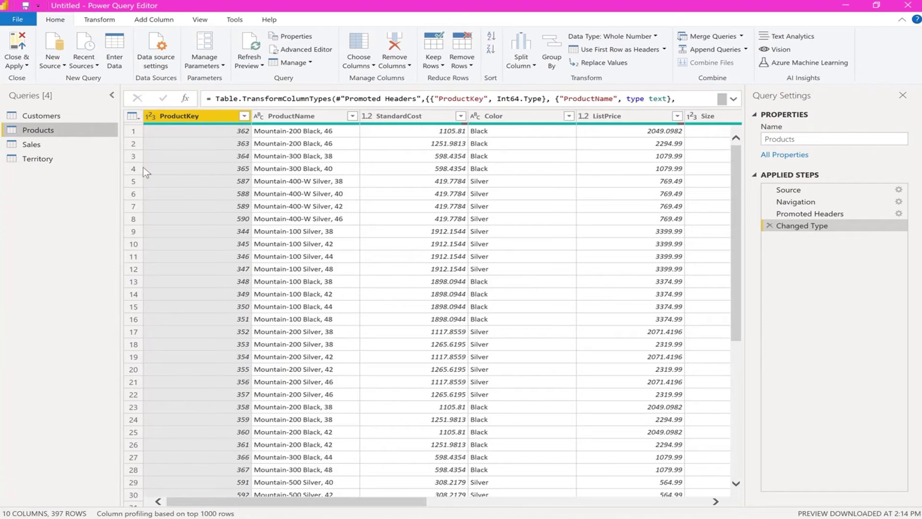
left_click_drag(388, 504, 723, 487)
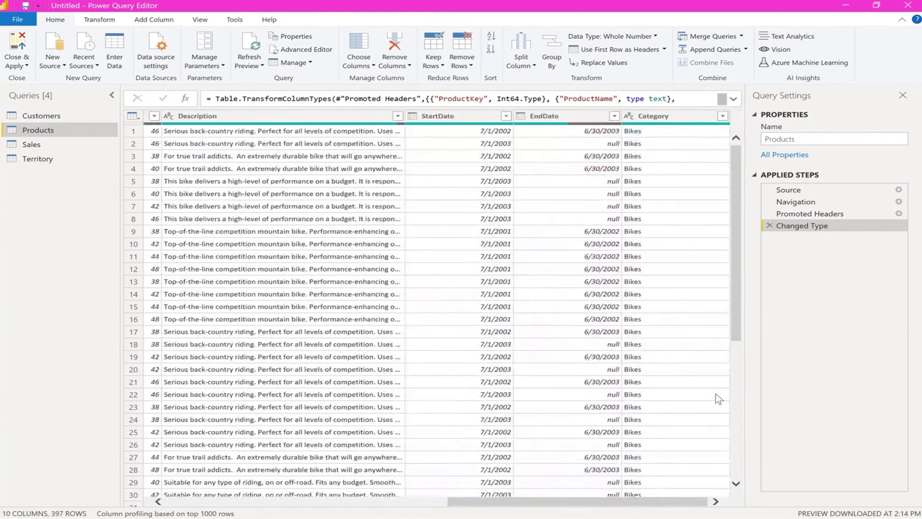
left_click_drag(616, 115, 617, 116)
left_click(154, 21)
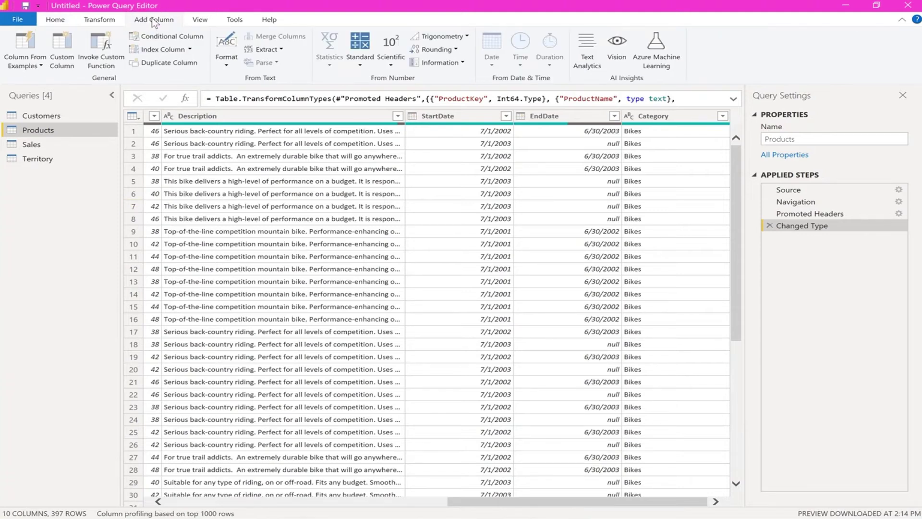
Start a custom column in Products and name it Status.
left_click(62, 47)
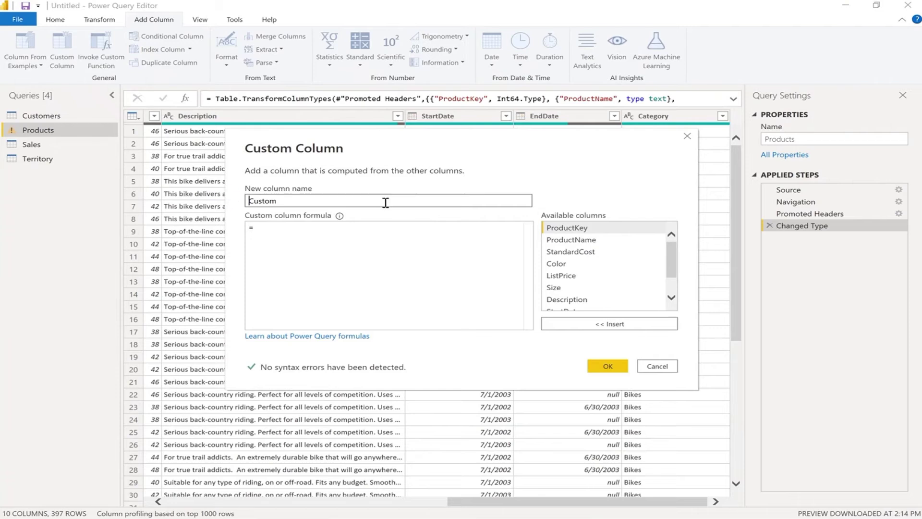
type("Status")
key("End")
key("shift+Left")
key("shift+Left")
key("shift+Left")
key("shift+Left")
key("shift+Left")
key("shift+Left")
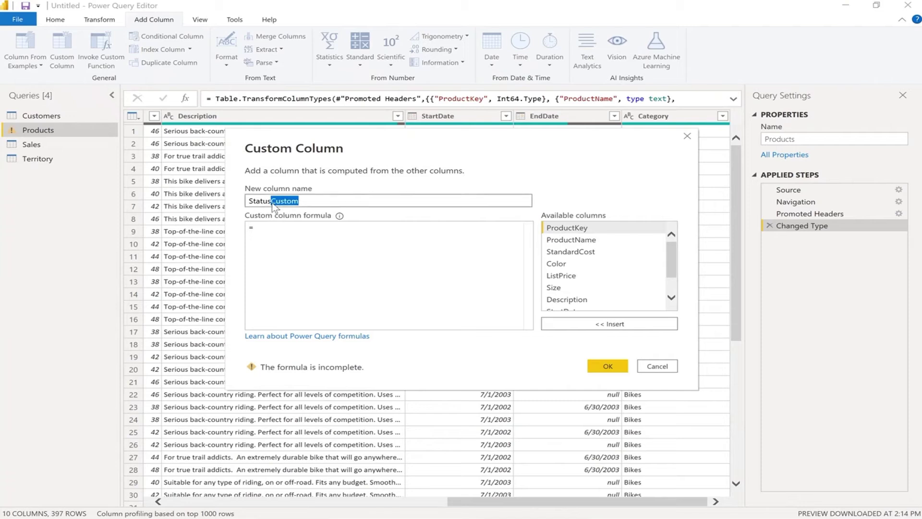
key("BackSpace")
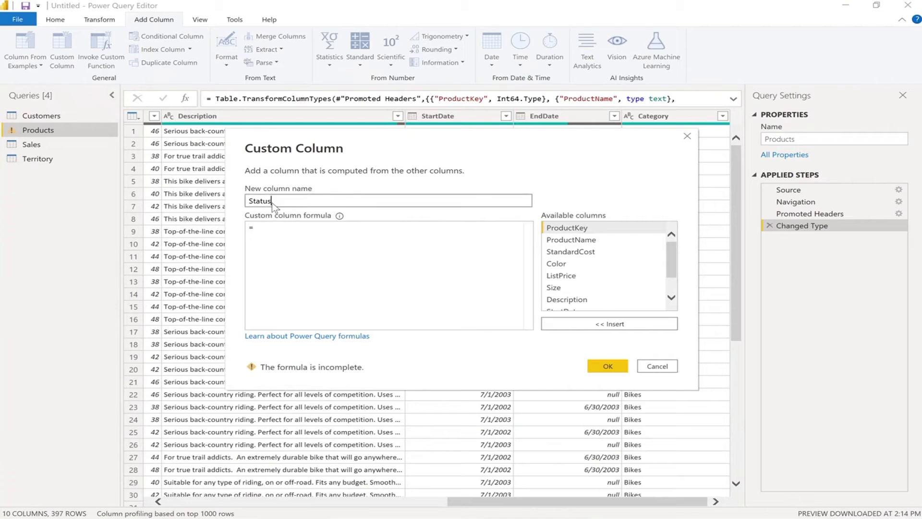
Begin the formula with the condition if [EndDate] is null.
left_click(275, 228)
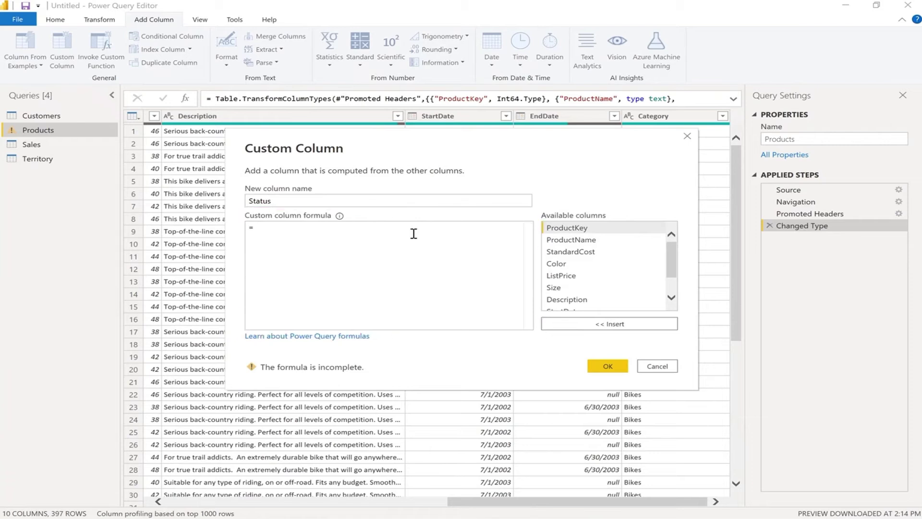
type("if")
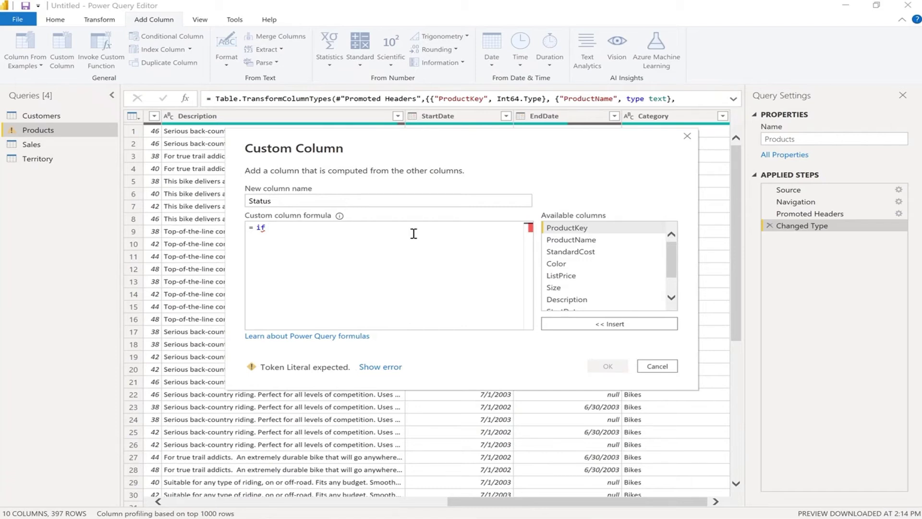
type("End D")
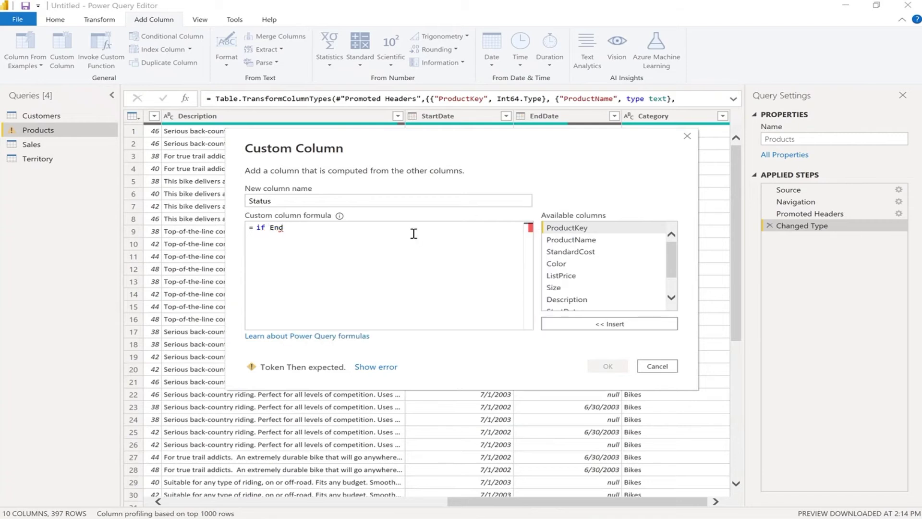
key("BackSpace")
key("BackSpace")
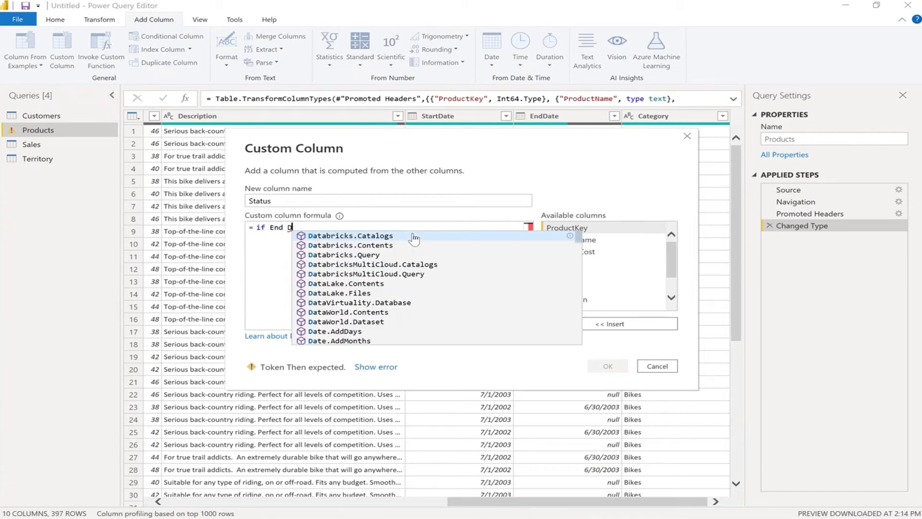
type("Date")
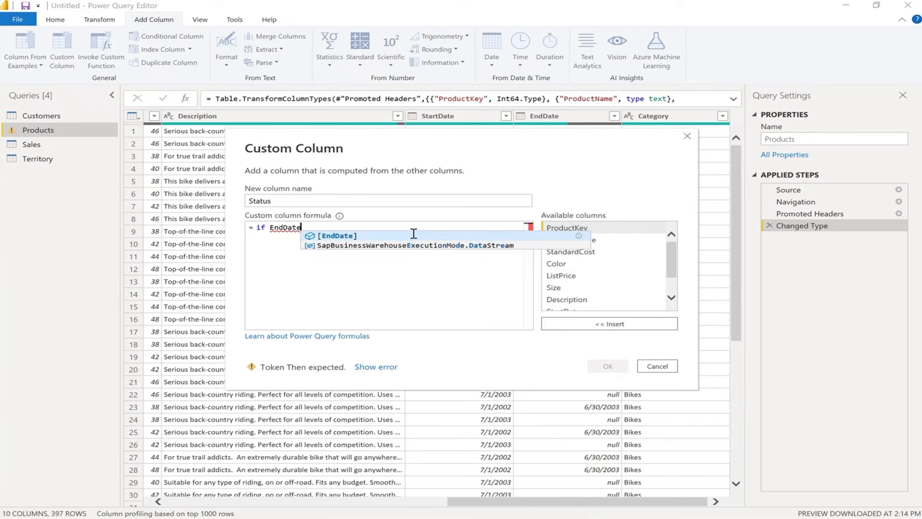
key("Tab")
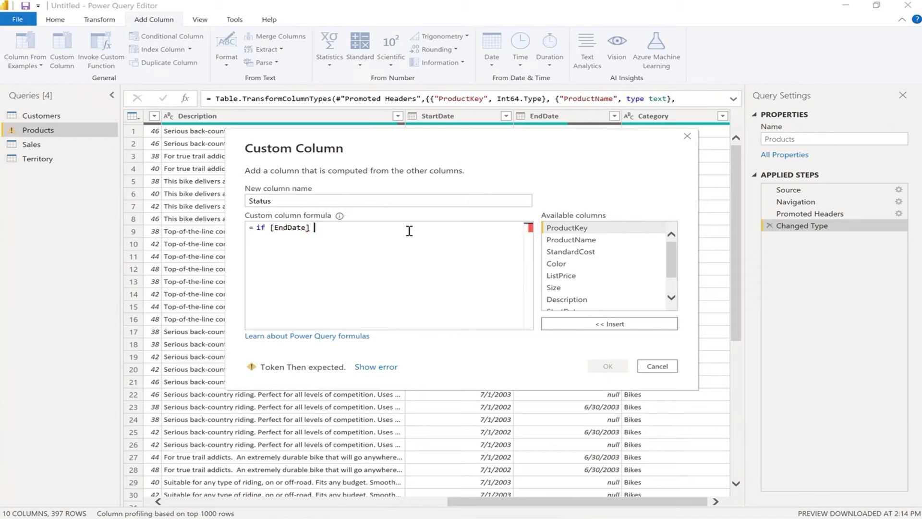
type("is")
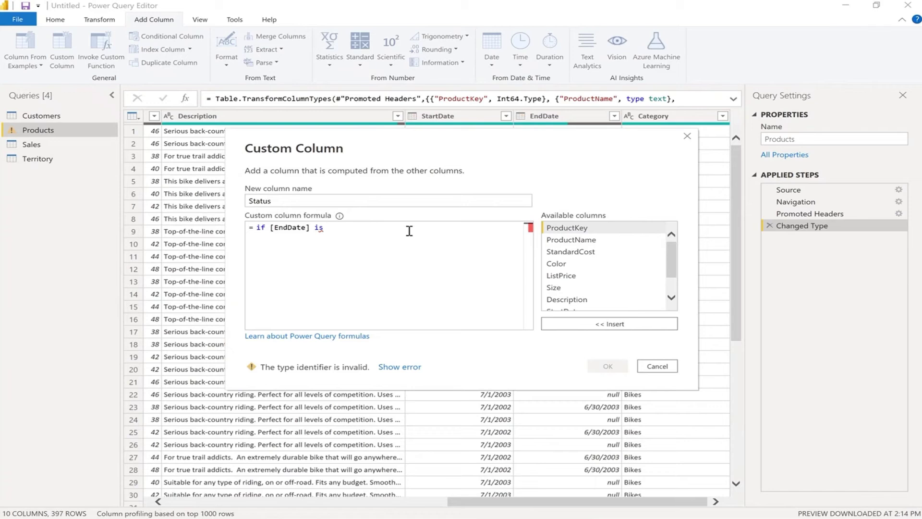
type(" null")
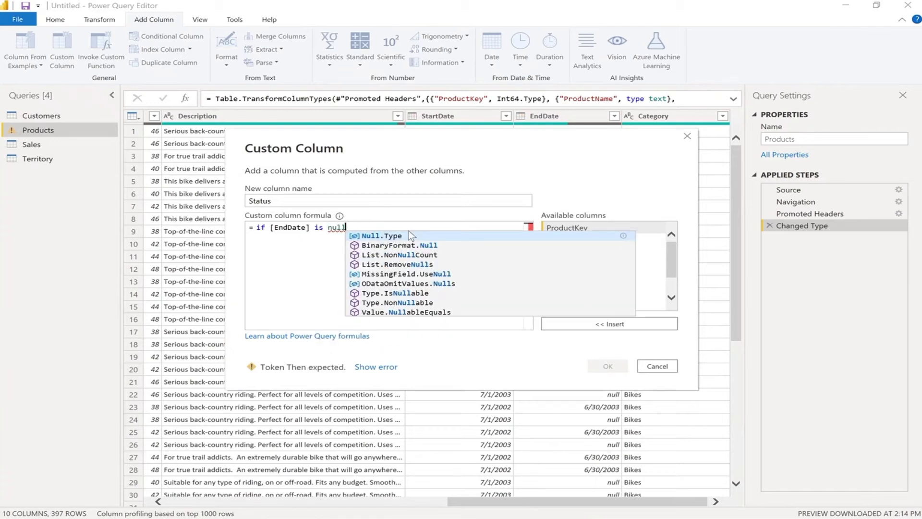
left_click(409, 233)
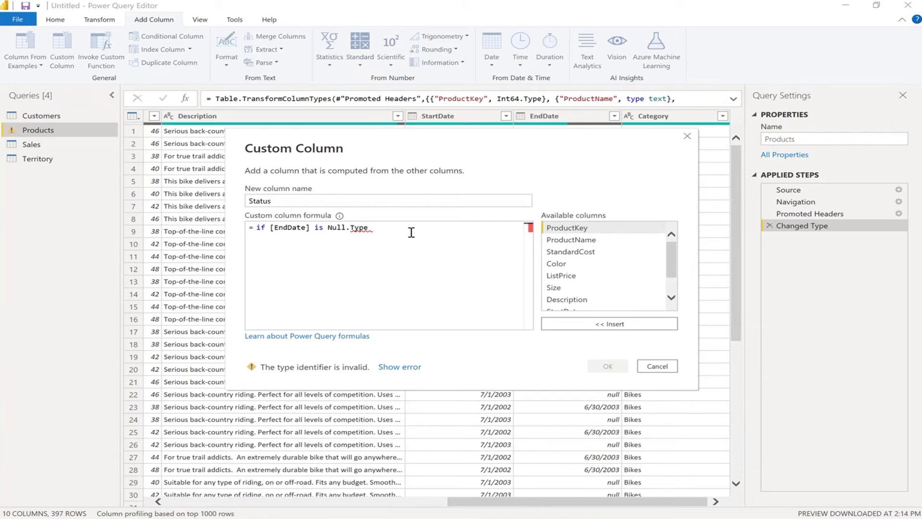
key("BackSpace")
key("BackSpace")
key("BackSpace")
key("BackSpace")
key("BackSpace")
key("BackSpace")
key("BackSpace")
key("BackSpace")
key("BackSpace")
key("BackSpace")
type("nul")
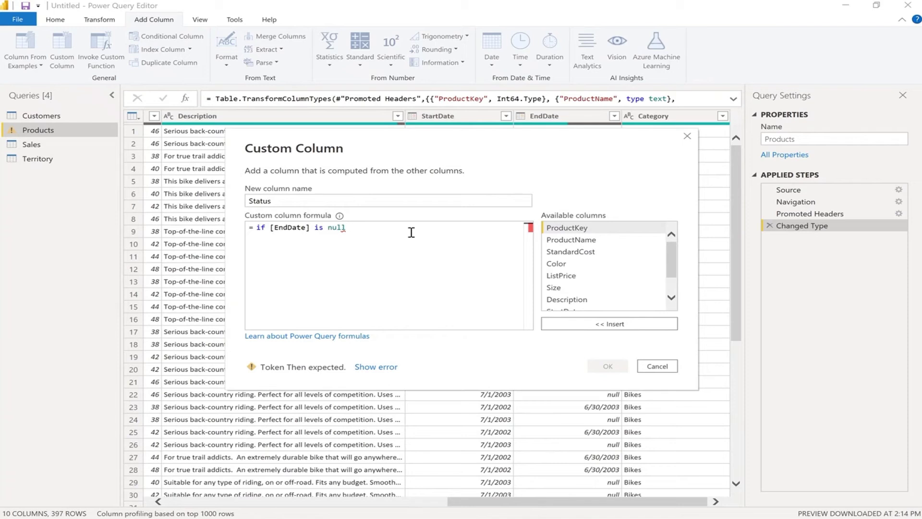
Finish the formula with then "Active" else "Inactive" and confirm the column.
type("then")
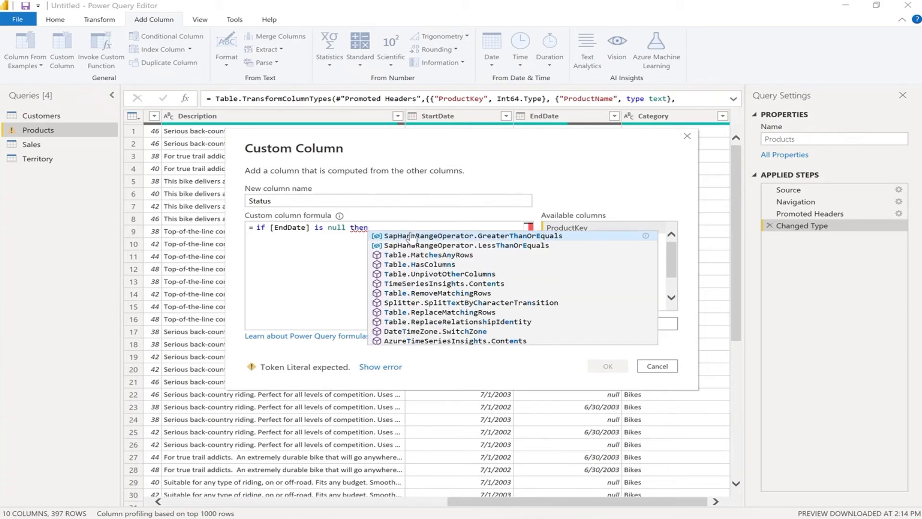
type(" \"")
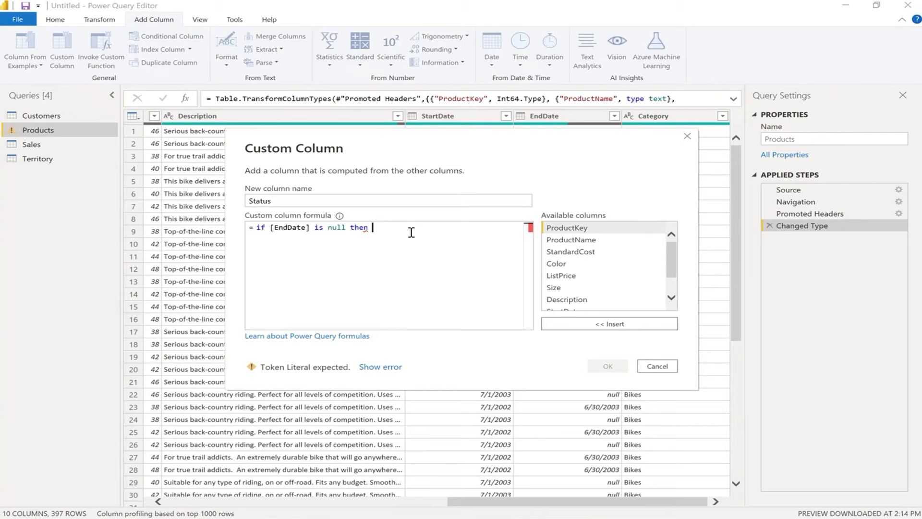
type("A")
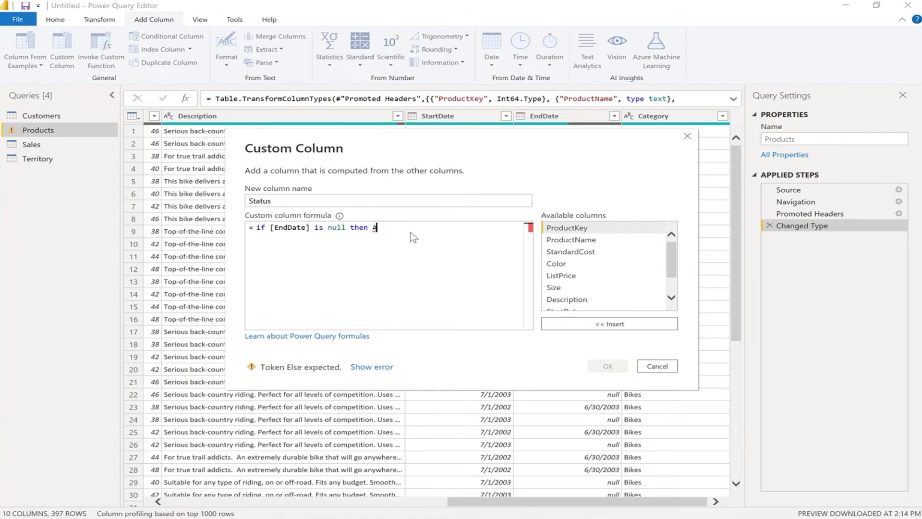
type("ctive")
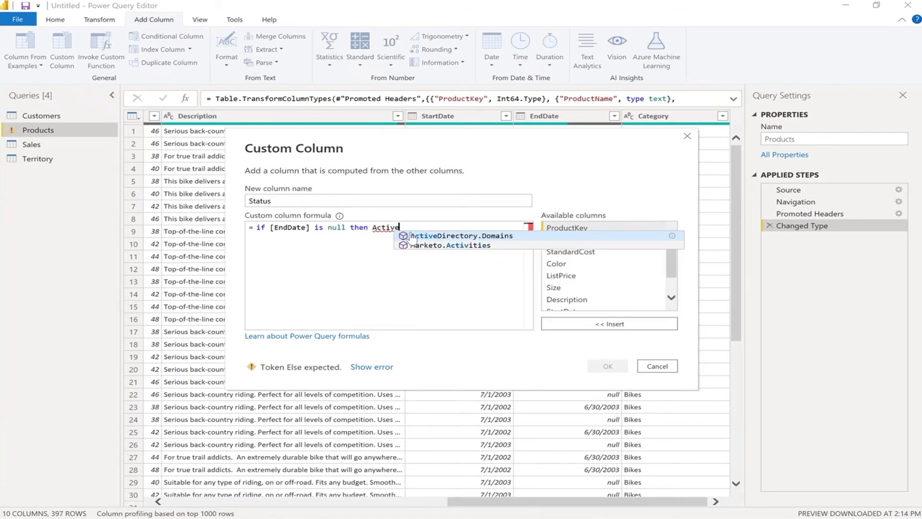
type("\"")
key("Left")
key("Left")
key("Left")
key("Left")
key("Left")
key("Left")
key("Left")
type("\"")
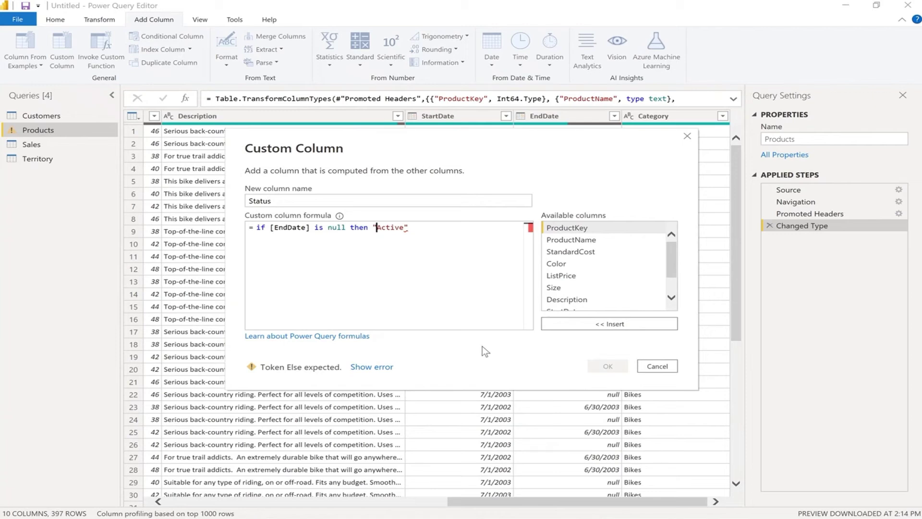
type("else")
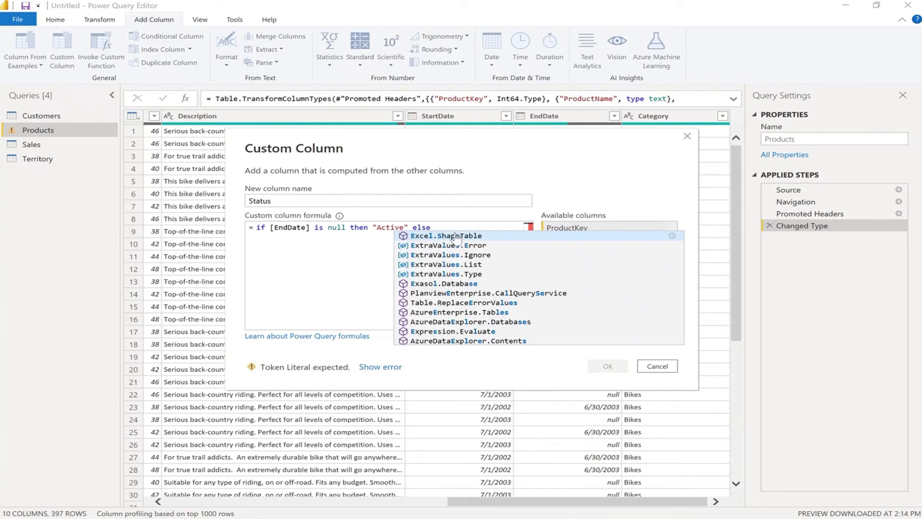
type(" \"Inac")
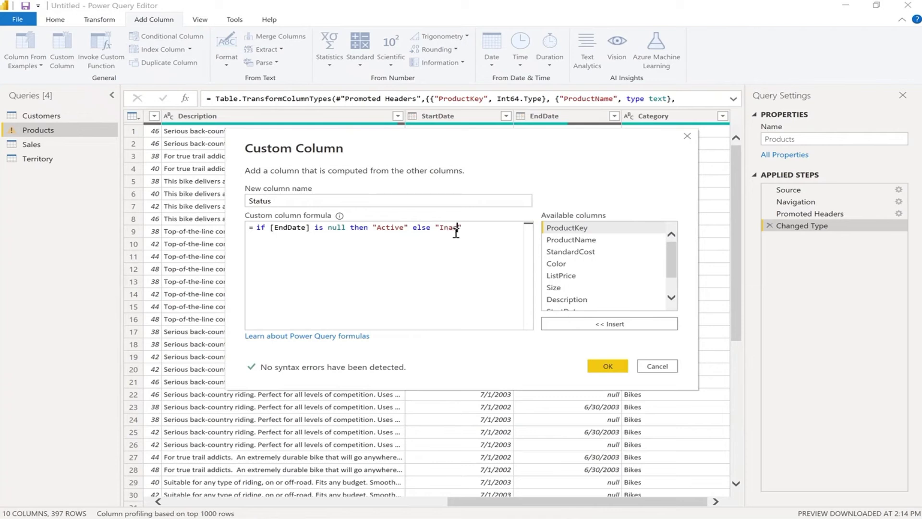
type("tive")
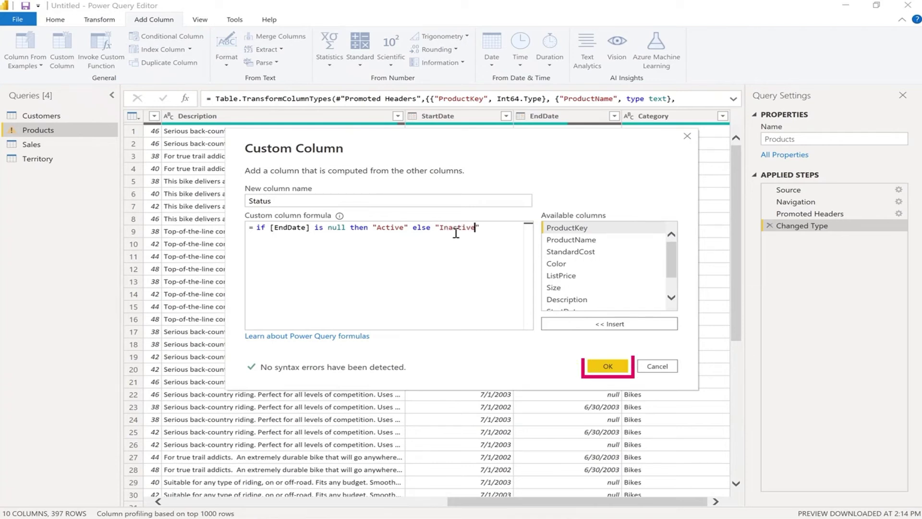
left_click(608, 366)
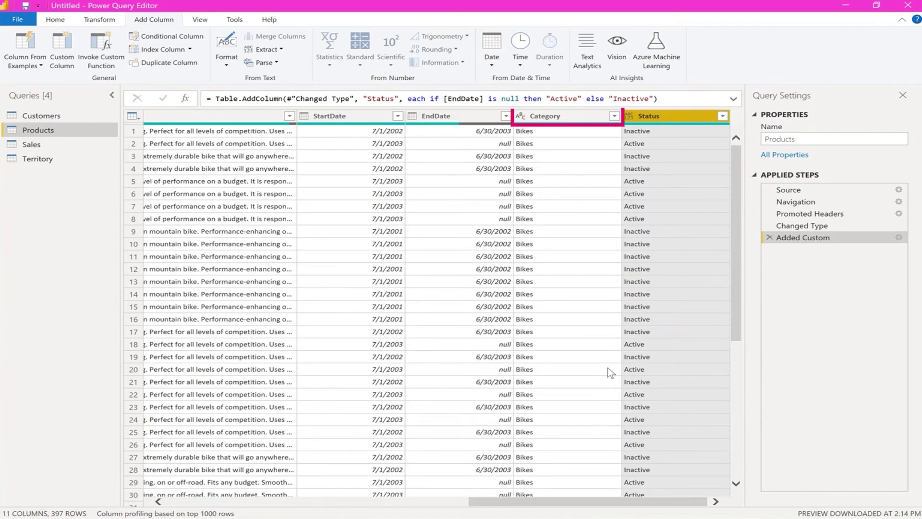
left_click(596, 116)
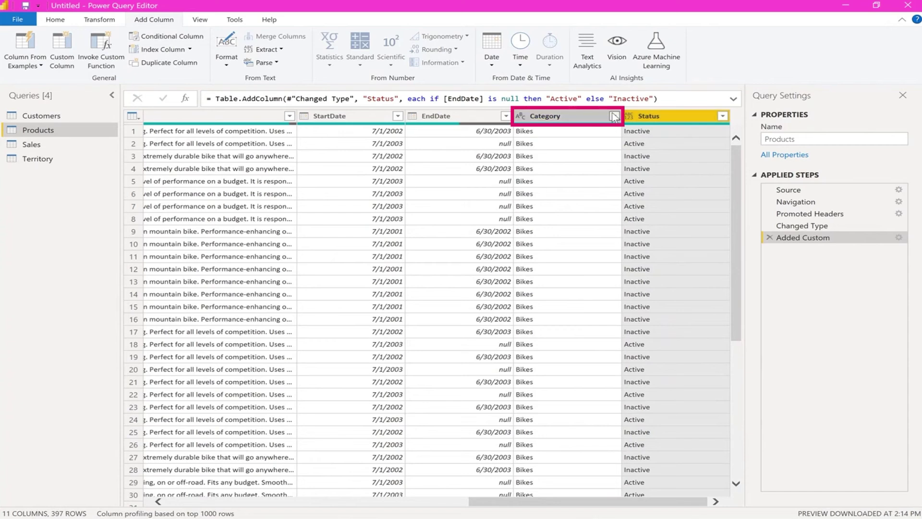
right_click(614, 116)
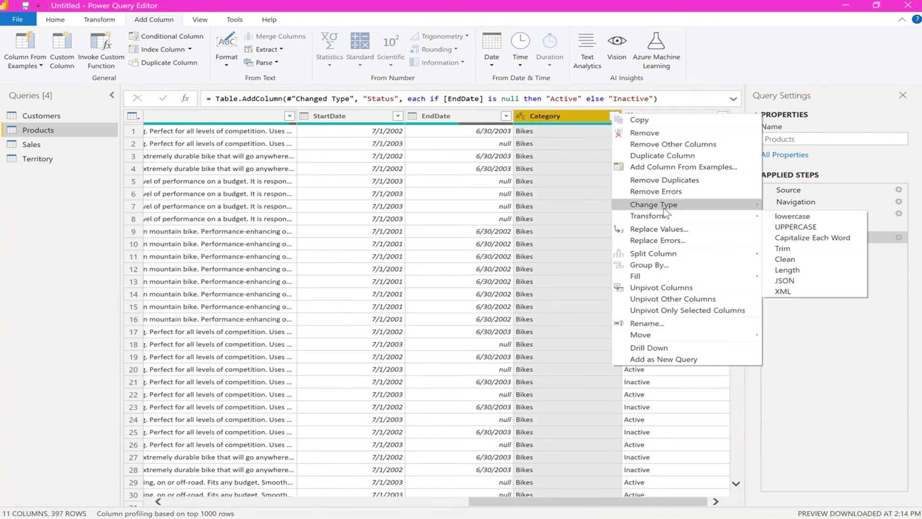
mouse_move(662, 208)
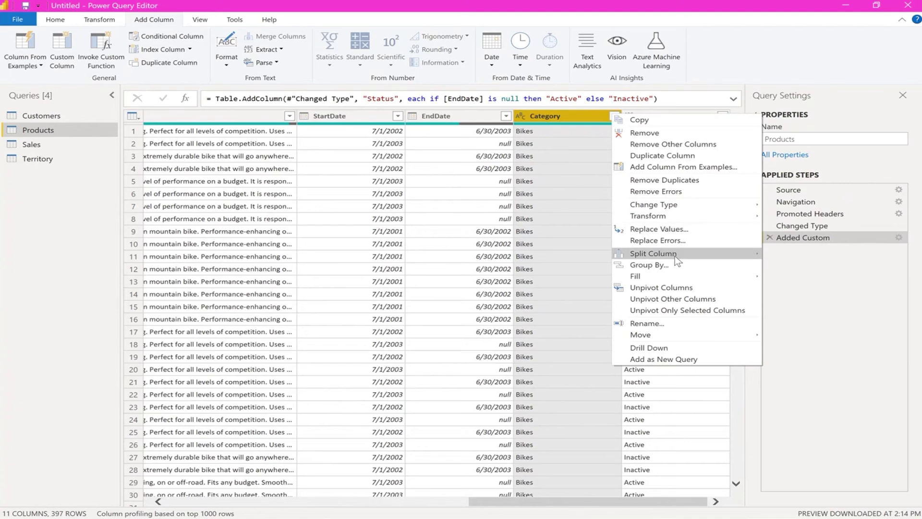
mouse_move(675, 255)
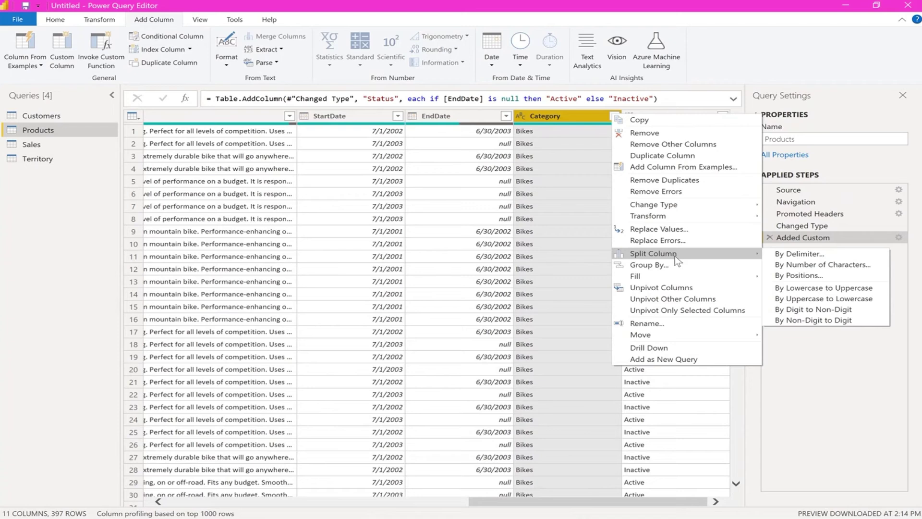
left_click(768, 369)
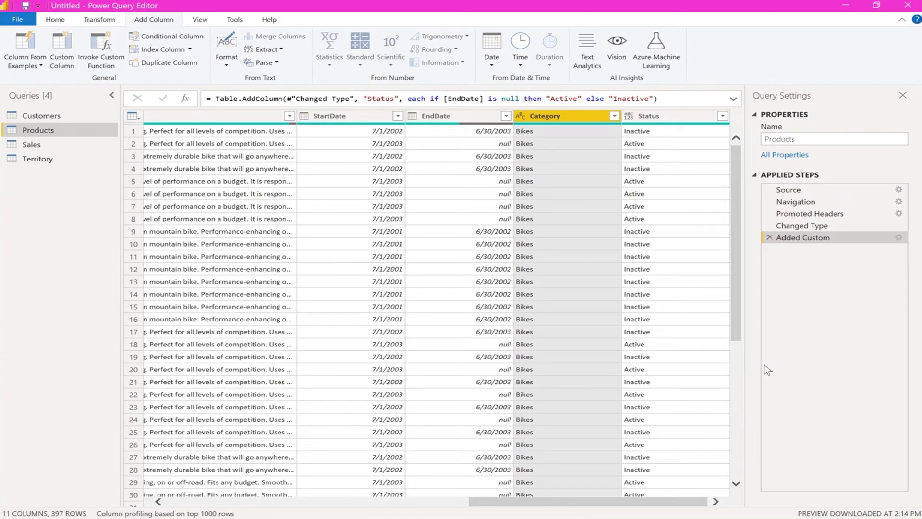
left_click(808, 227)
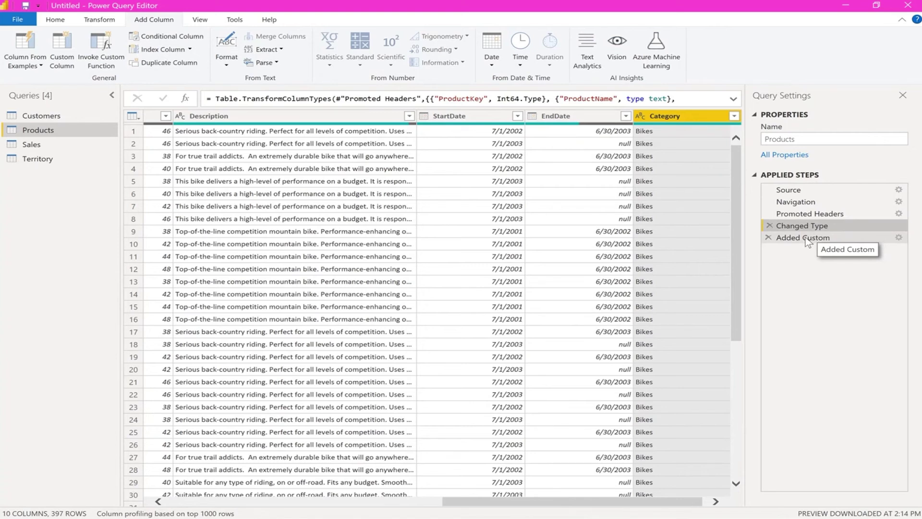
left_click(805, 238)
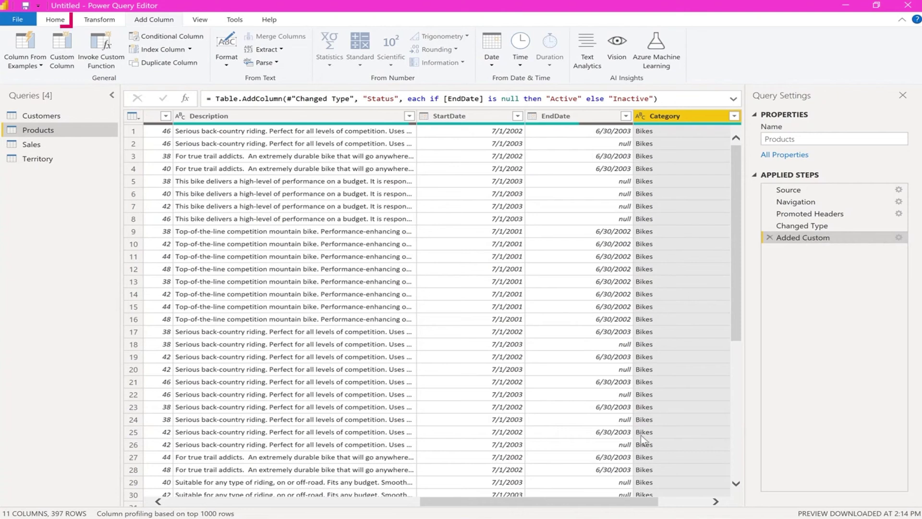
Apply the Products query changes with Close & Apply and return to the report.
left_click(55, 22)
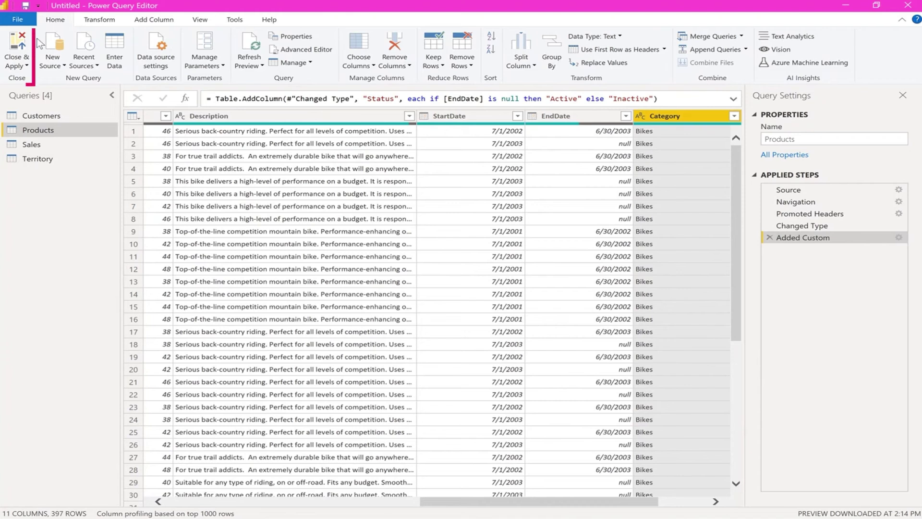
left_click(26, 66)
left_click(33, 78)
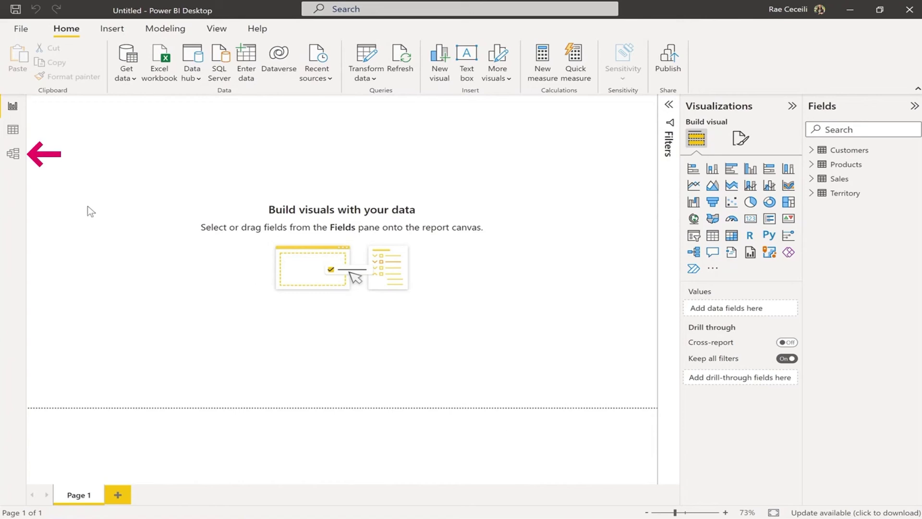
Switch to Model view and zoom out until all four tables are visible.
left_click(13, 159)
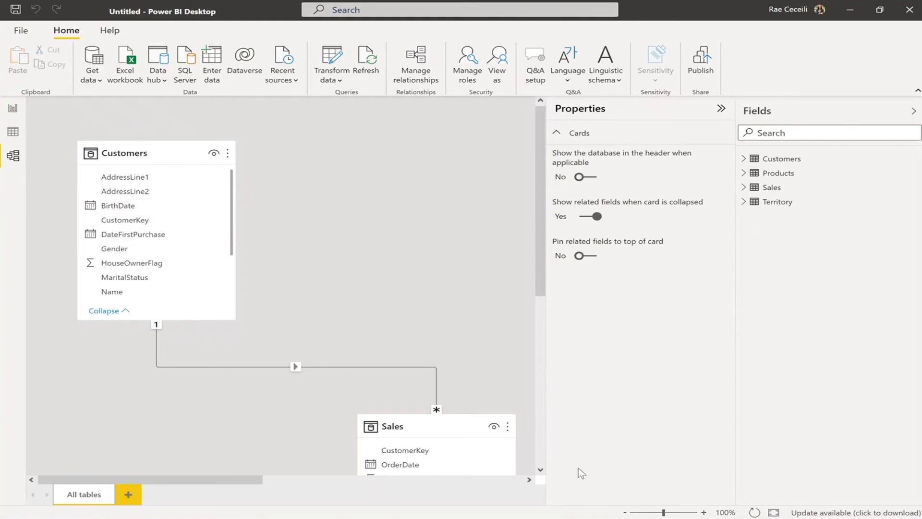
left_click(624, 513)
left_click(624, 513)
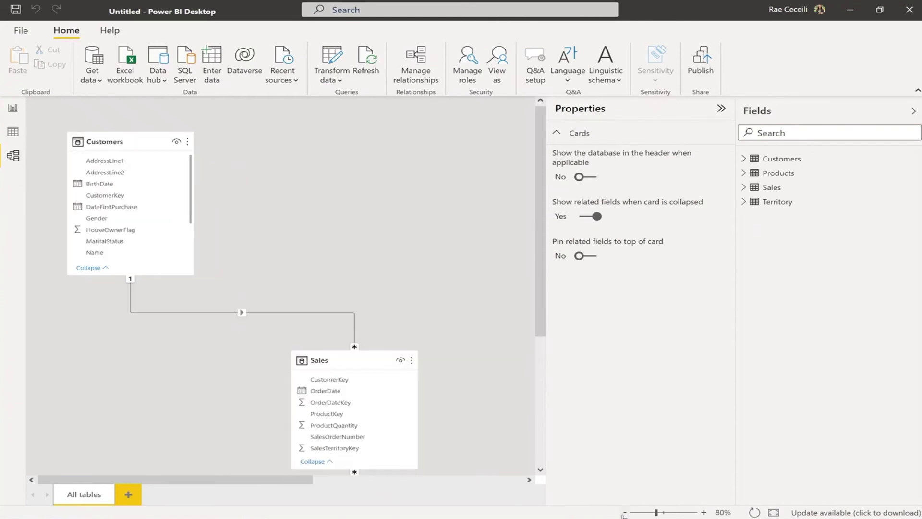
left_click(625, 513)
left_click(624, 512)
left_click(624, 512)
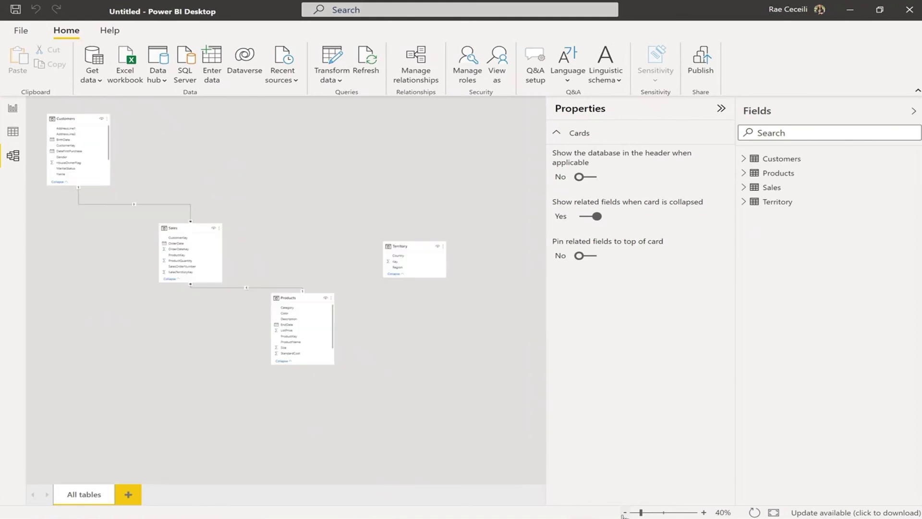
left_click(703, 513)
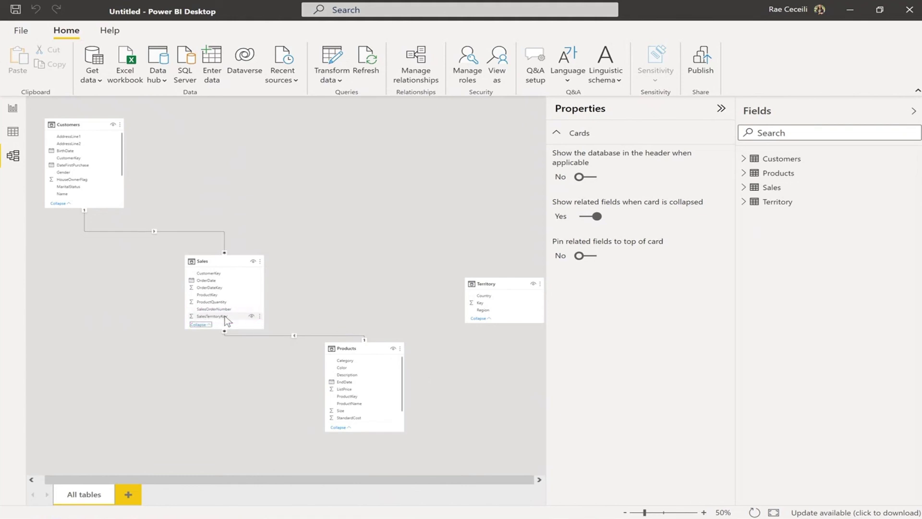
Relate Sales' SalesTerritoryKey to the Territory table's Key field.
left_click_drag(225, 315, 239, 314)
left_click_drag(366, 313, 490, 305)
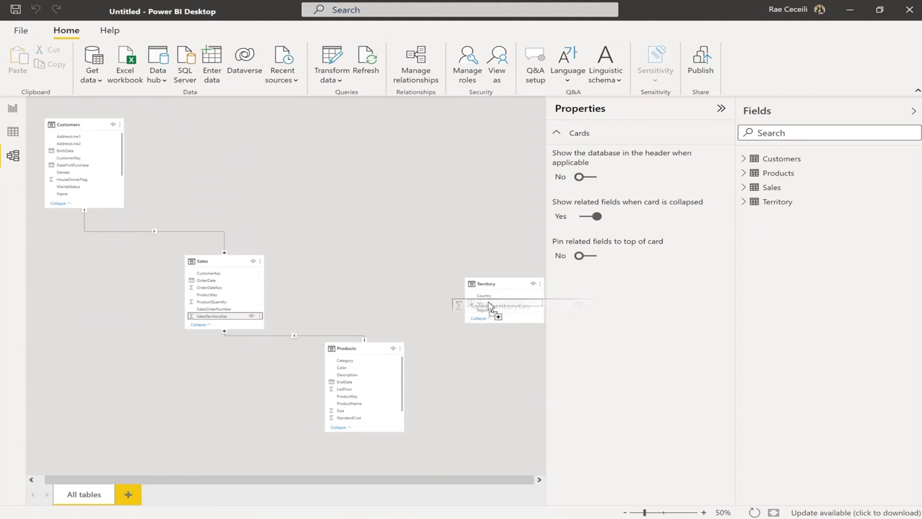
left_click_drag(490, 306, 490, 306)
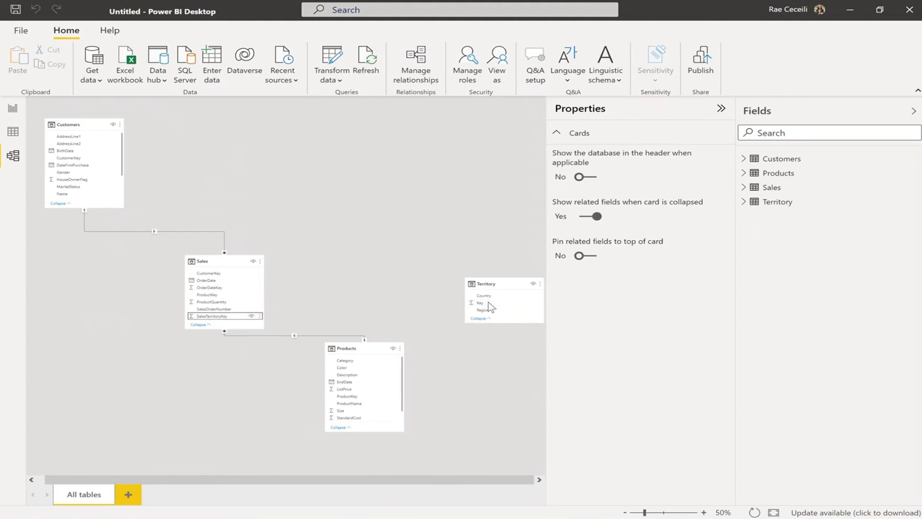